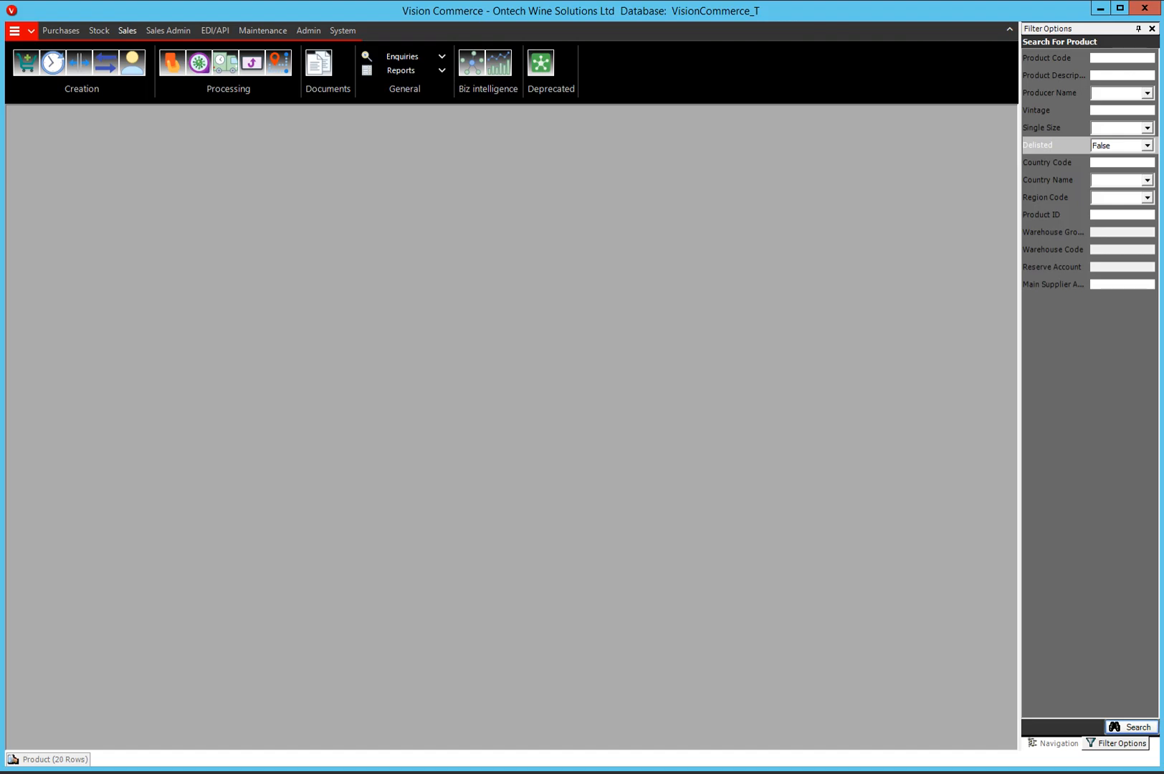
- Start a new stock sales order for the customer RETAIL without using the customer search
{"action": "left_click", "coordinate": [26, 63]}
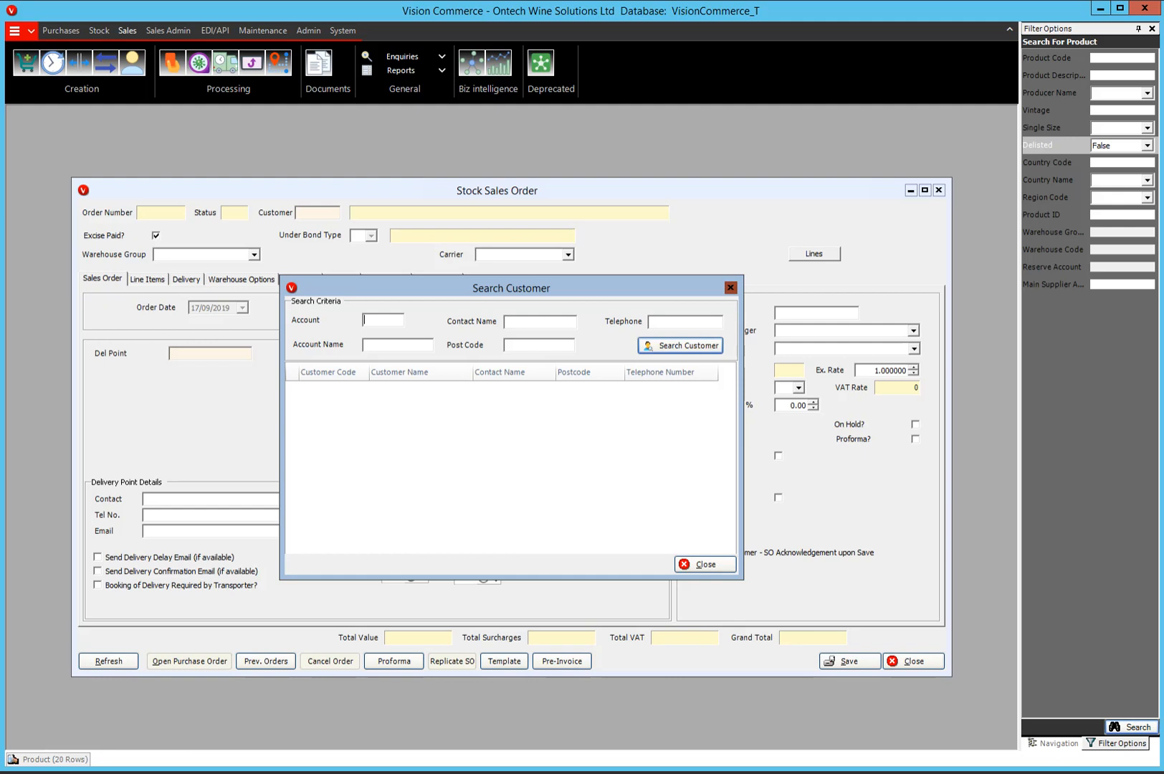
{"action": "key", "text": "Escape"}
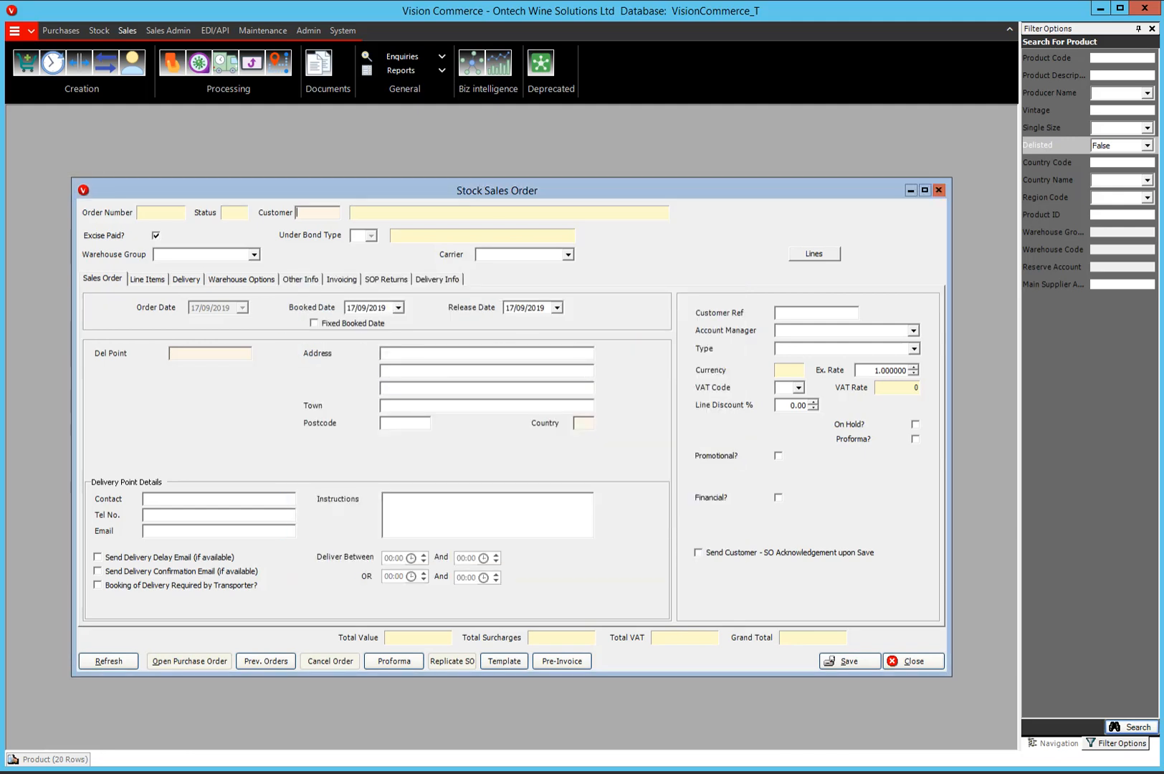
{"action": "type", "text": "RETAIL"}
{"action": "key", "text": "Tab"}
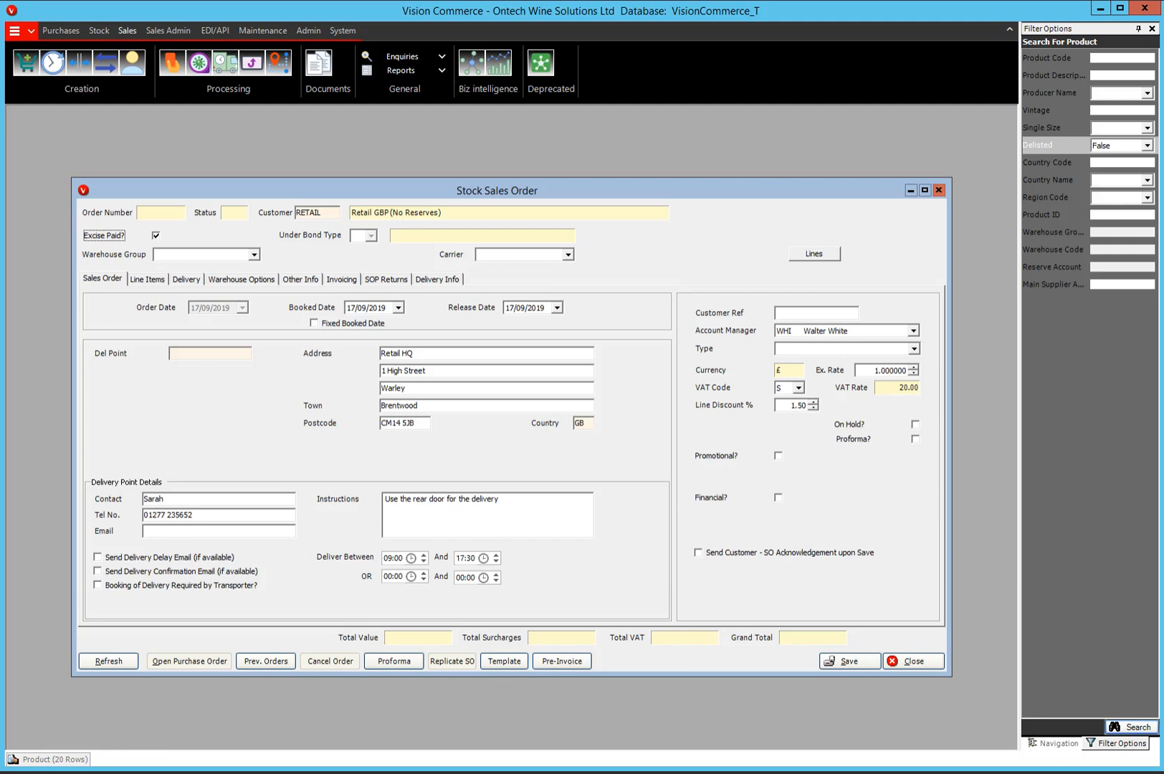
- Set the order's warehouse group to Trading Stocks and leave the carrier blank
{"action": "left_click", "coordinate": [255, 255]}
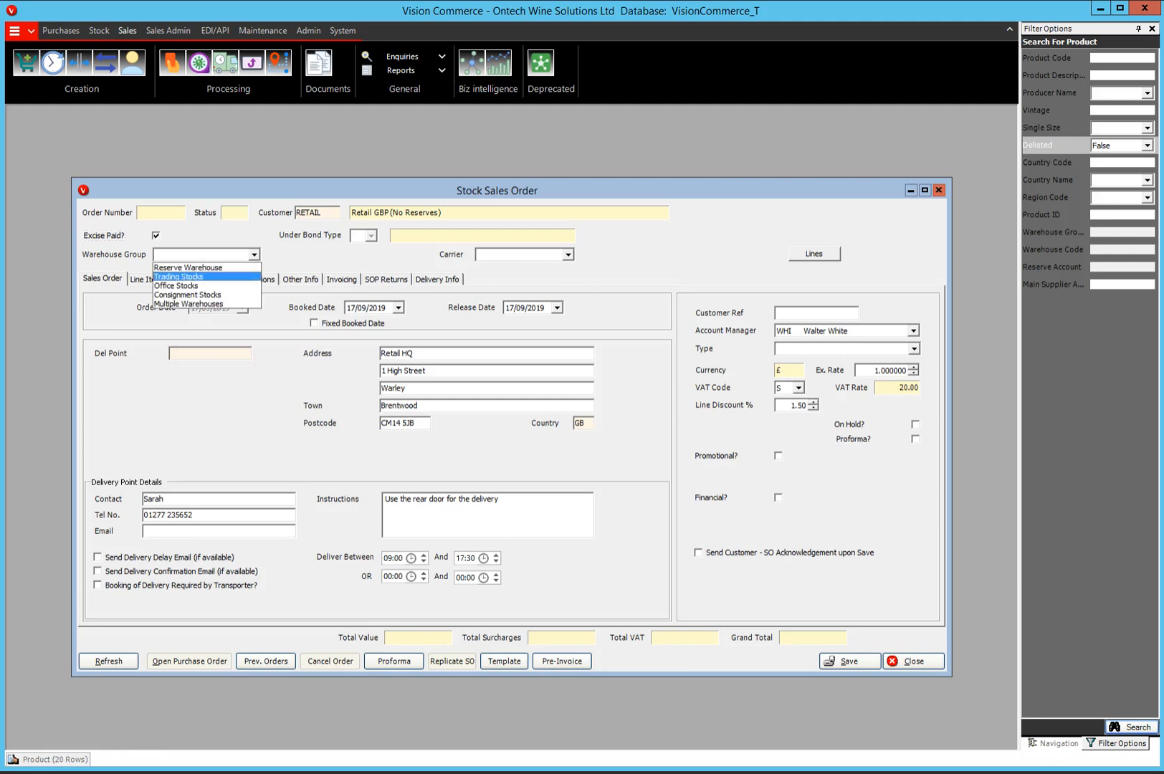
{"action": "key", "text": "Return"}
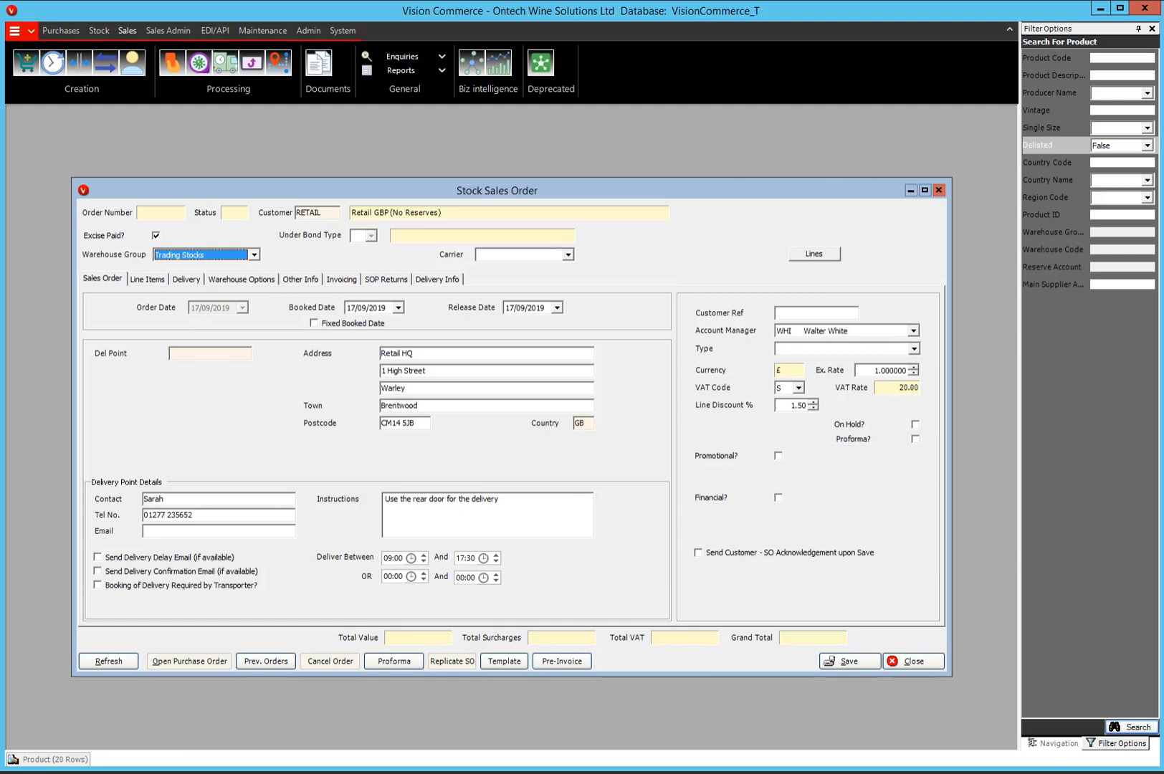
{"action": "left_click", "coordinate": [569, 255]}
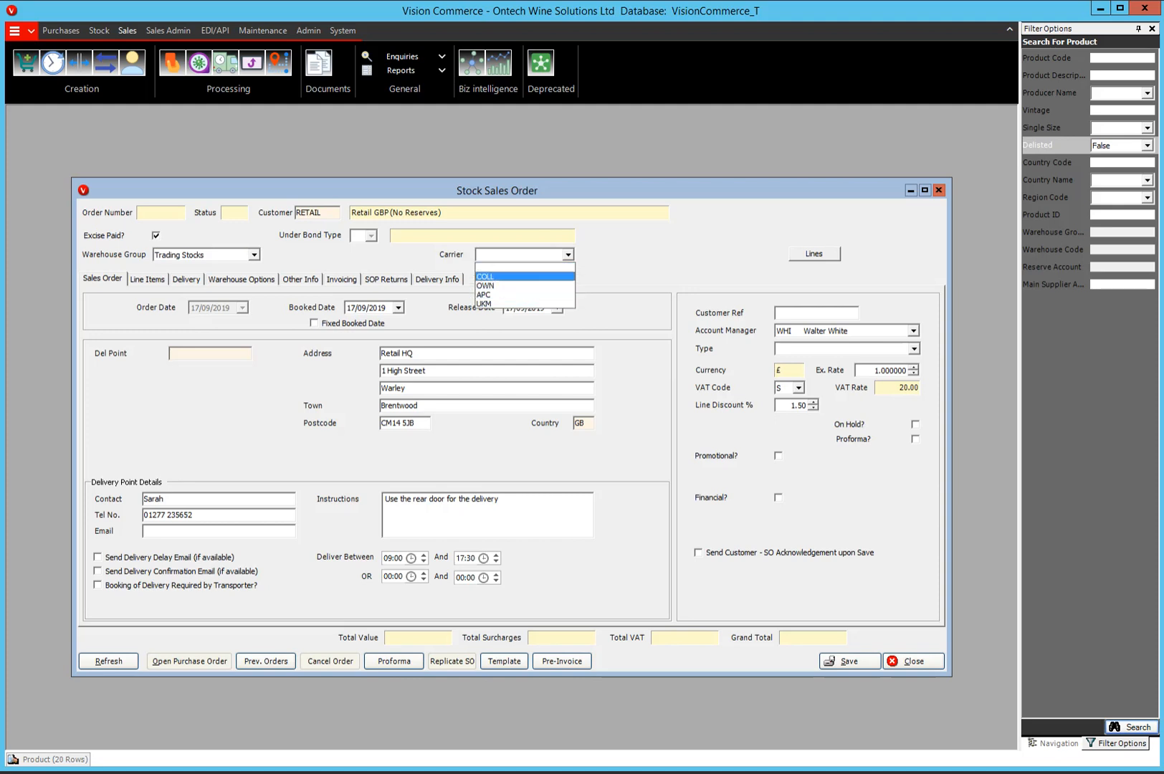
{"action": "left_click", "coordinate": [524, 267]}
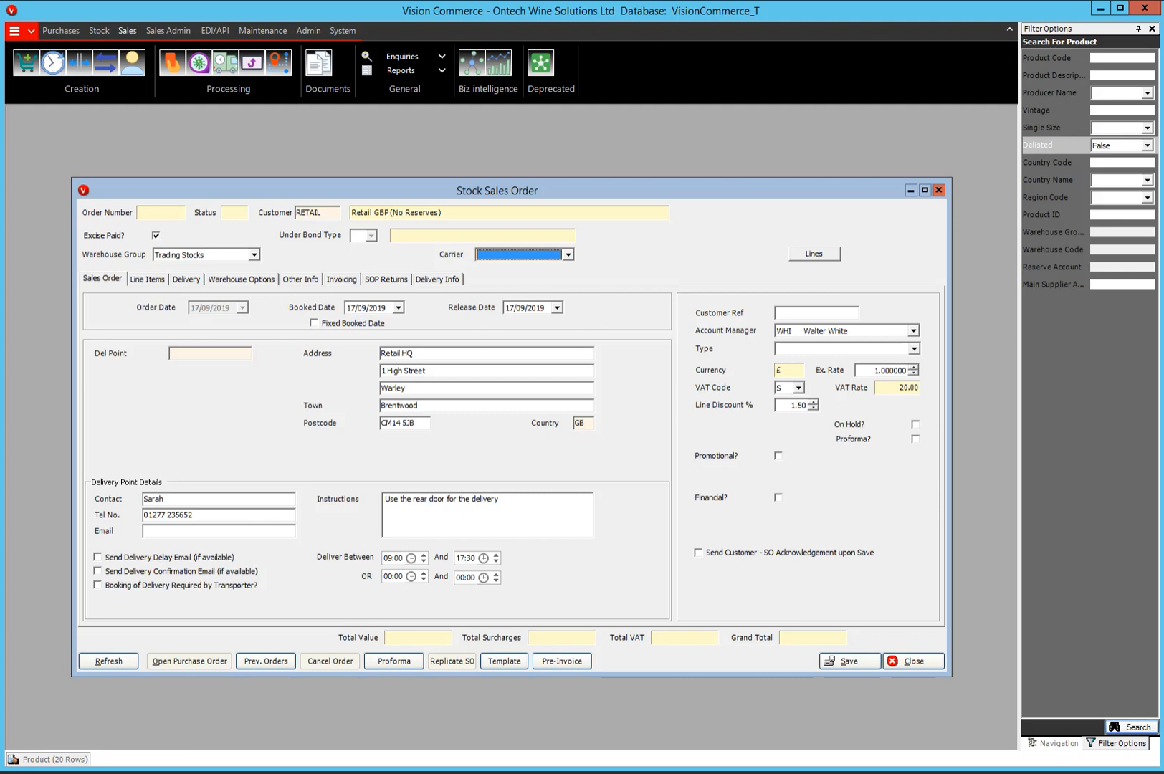
- Enter CUST REF 123 as the customer reference and set the order type to CRED Credit Account
{"action": "left_click", "coordinate": [210, 353]}
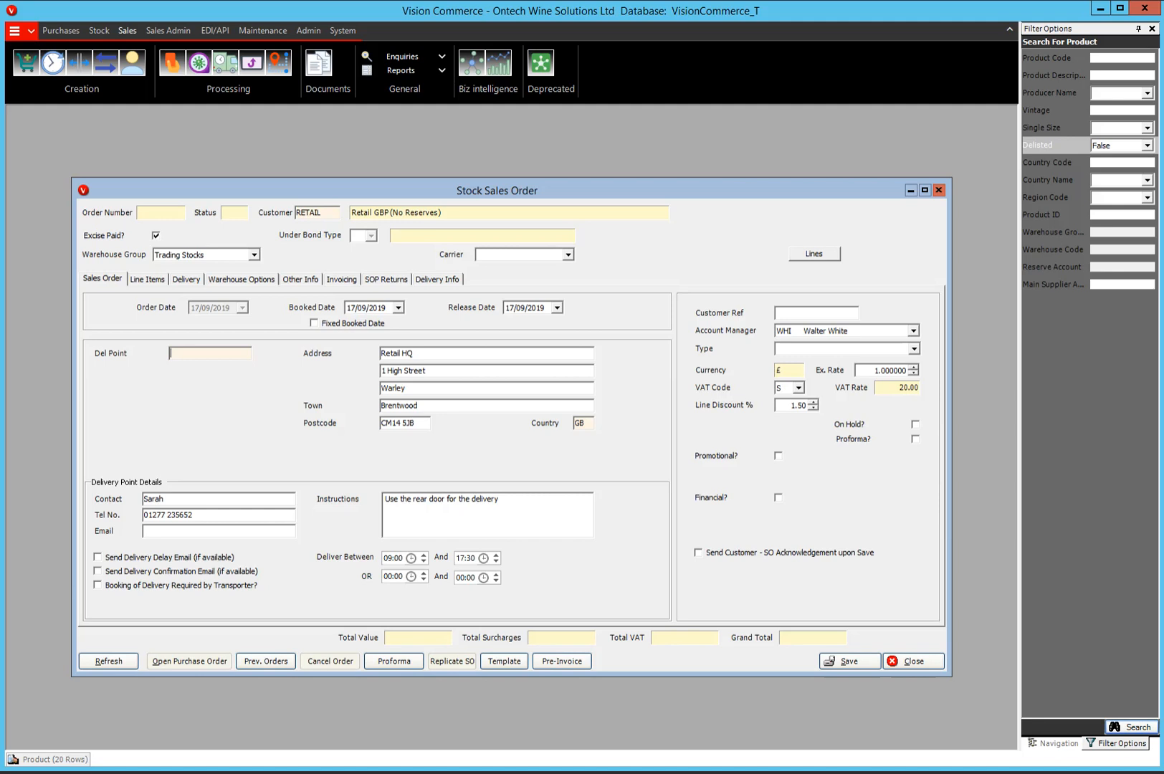
{"action": "left_click", "coordinate": [816, 313]}
{"action": "type", "text": "CUST REF 123"}
{"action": "left_click", "coordinate": [913, 349]}
{"action": "left_click", "coordinate": [824, 362]}
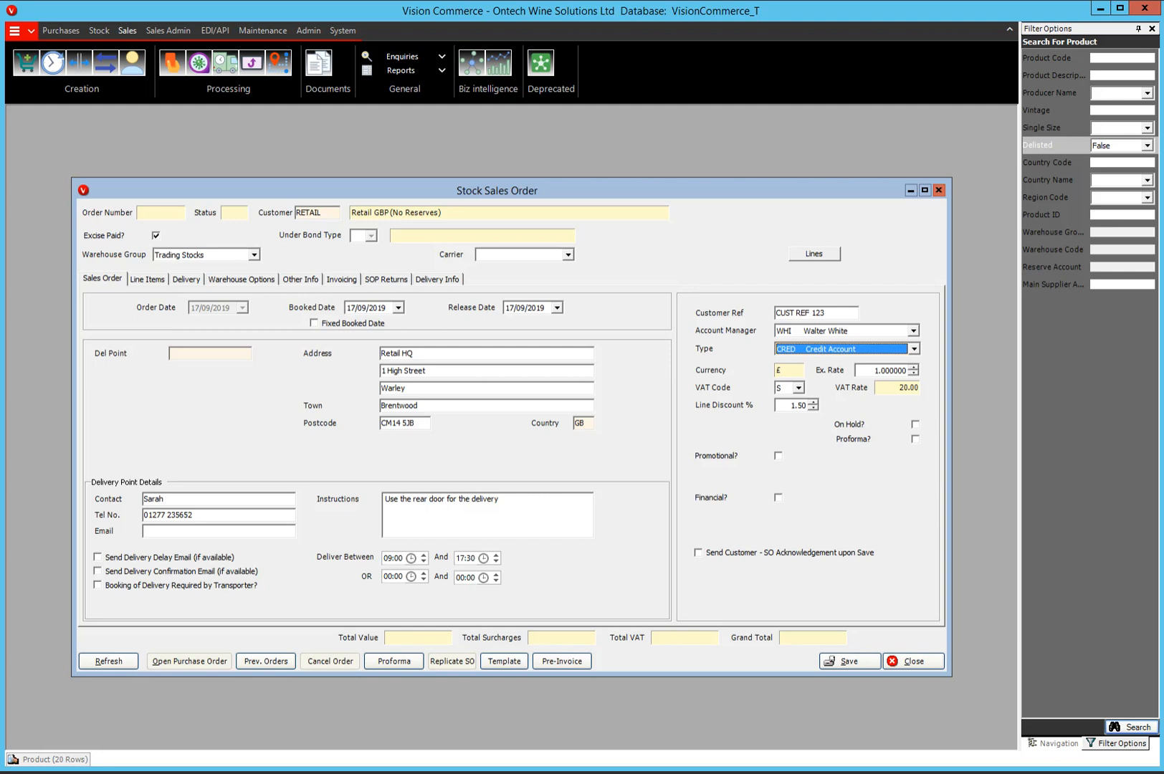
- Switch the Promotional and Financial options on to view their extra fields, clearing each one again
{"action": "left_click", "coordinate": [778, 456]}
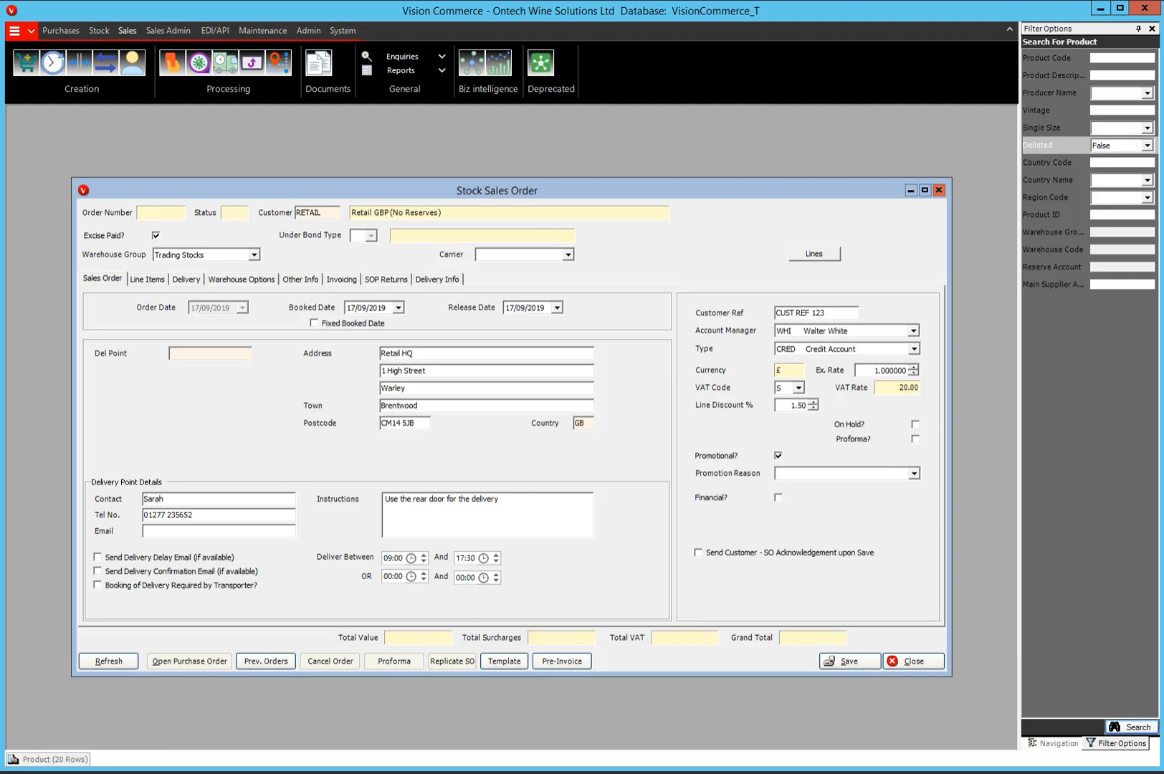
{"action": "left_click", "coordinate": [778, 456]}
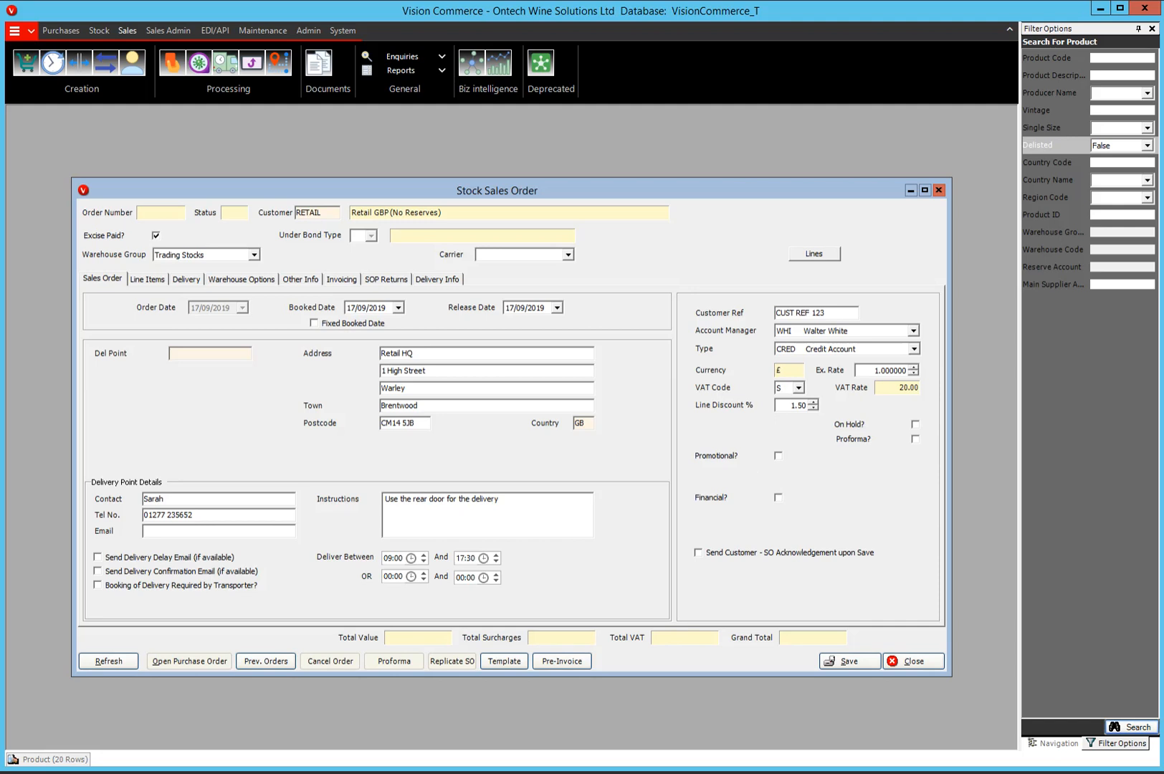
{"action": "left_click", "coordinate": [778, 497]}
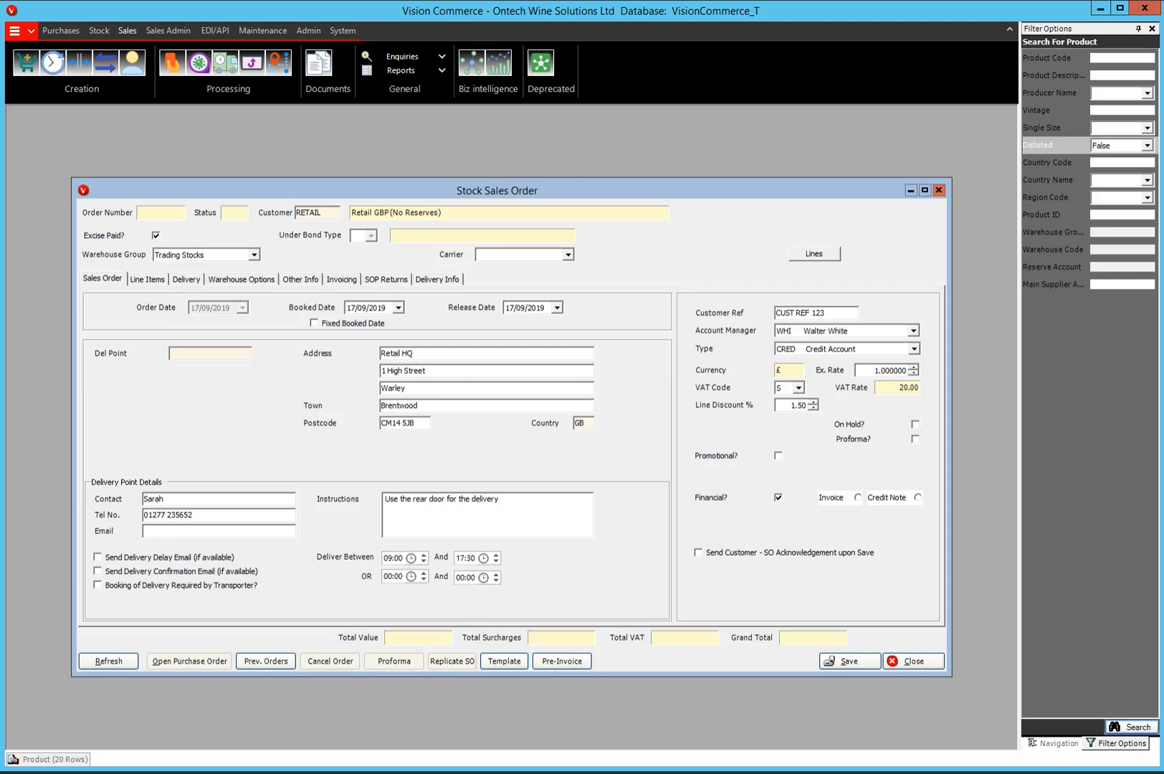
{"action": "key", "text": "space"}
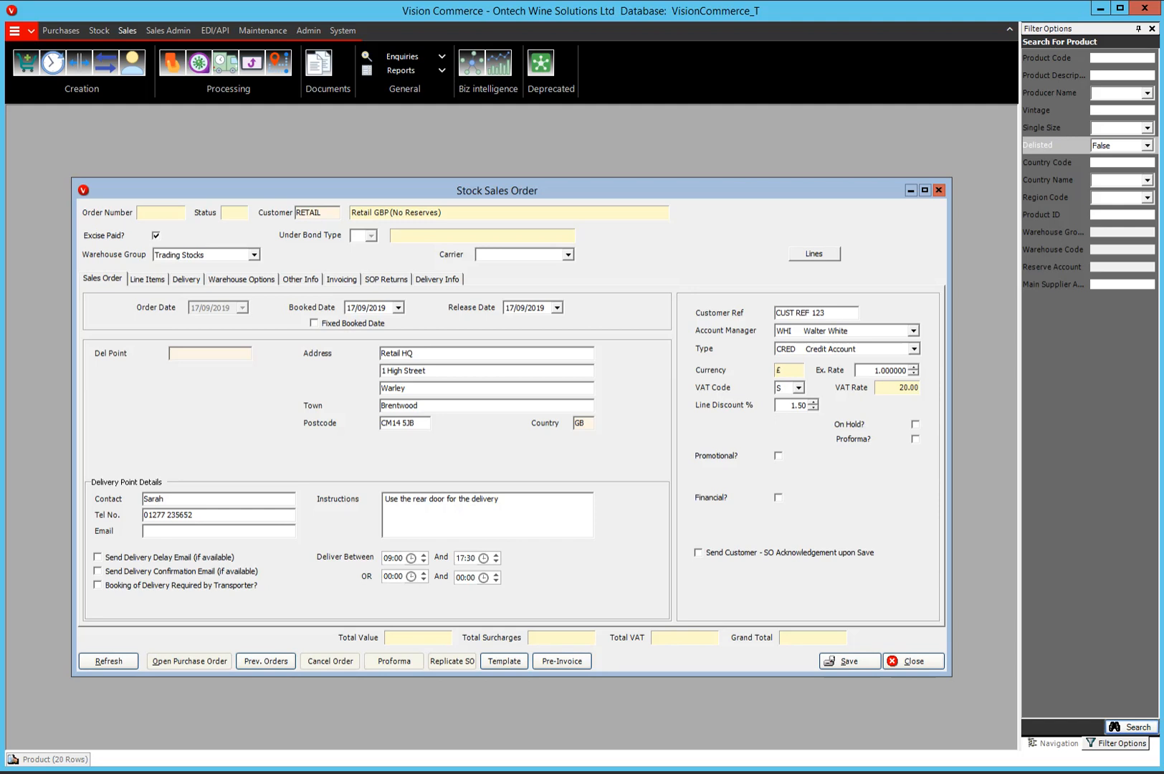
- Add a line item for product CHABLIS to the order with a quantity of 10 units
{"action": "left_click", "coordinate": [147, 280]}
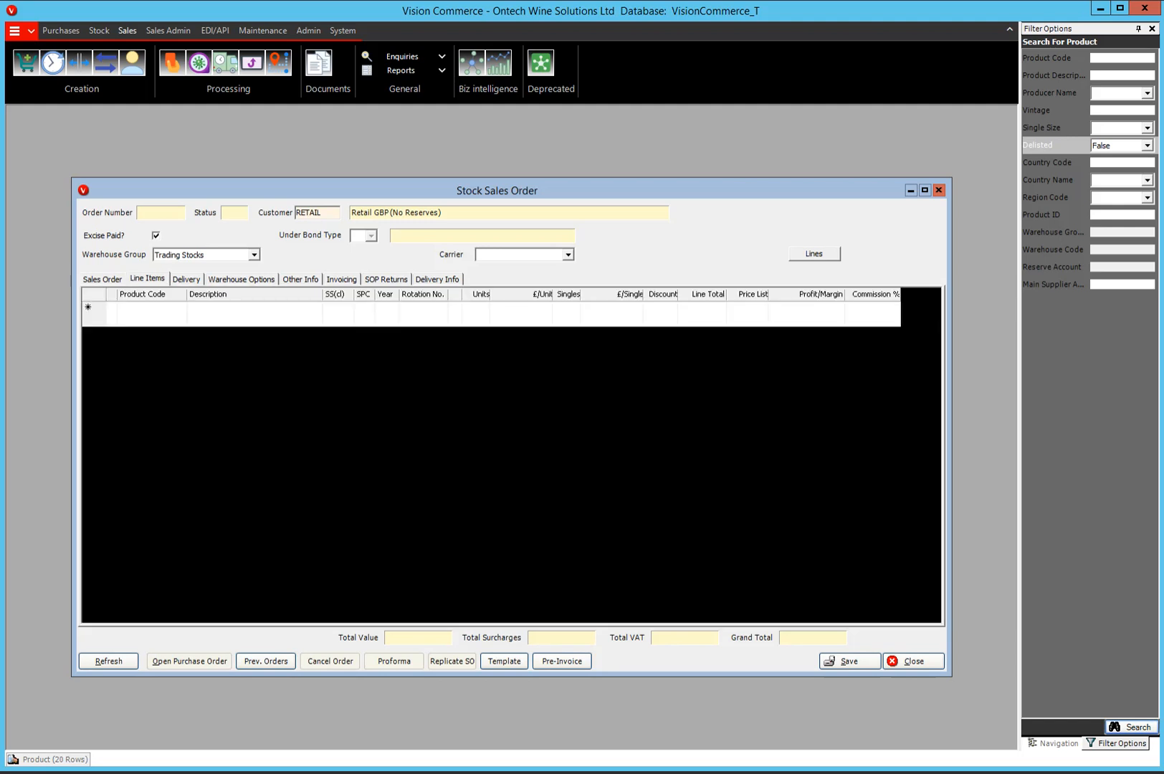
{"action": "left_click", "coordinate": [150, 310]}
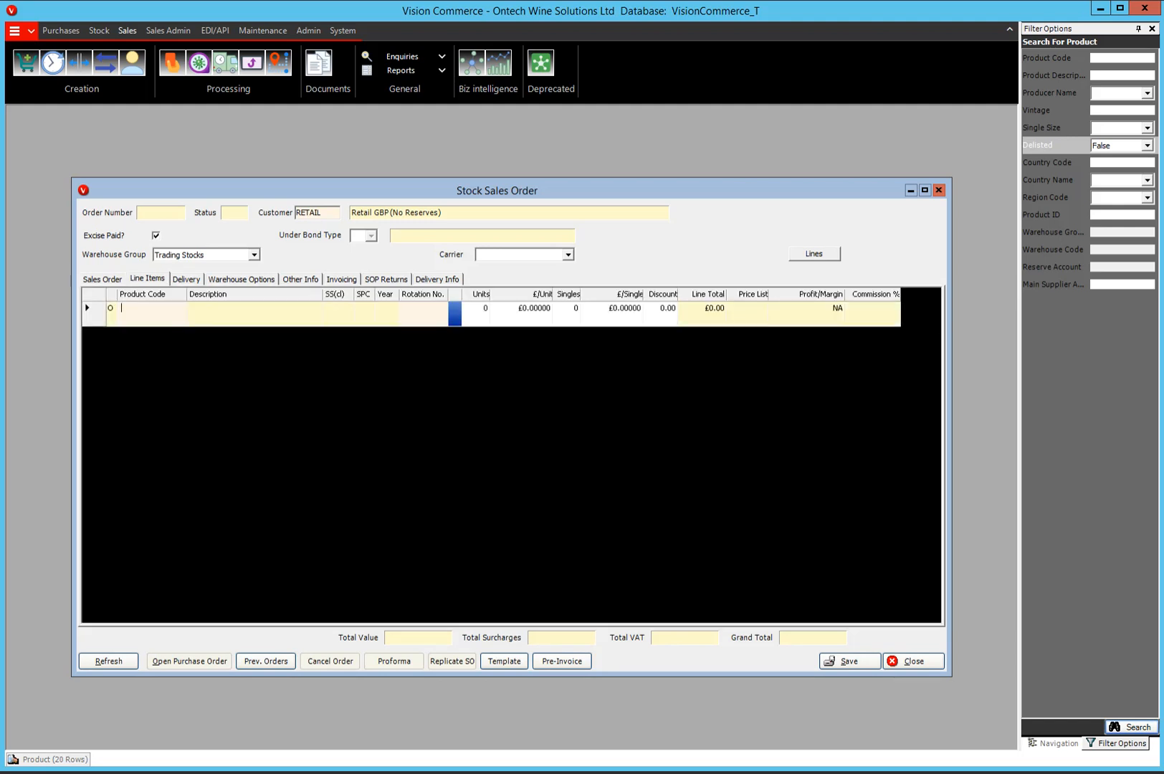
{"action": "type", "text": "CHABLIS"}
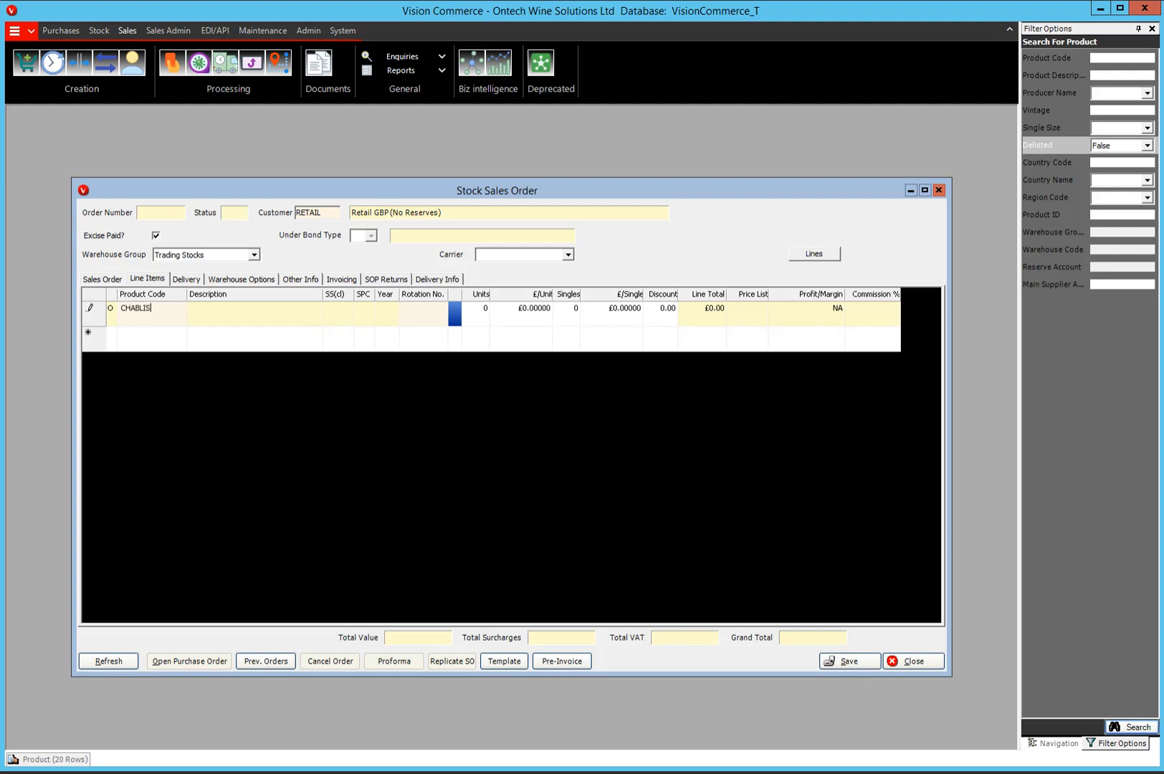
{"action": "key", "text": "Return"}
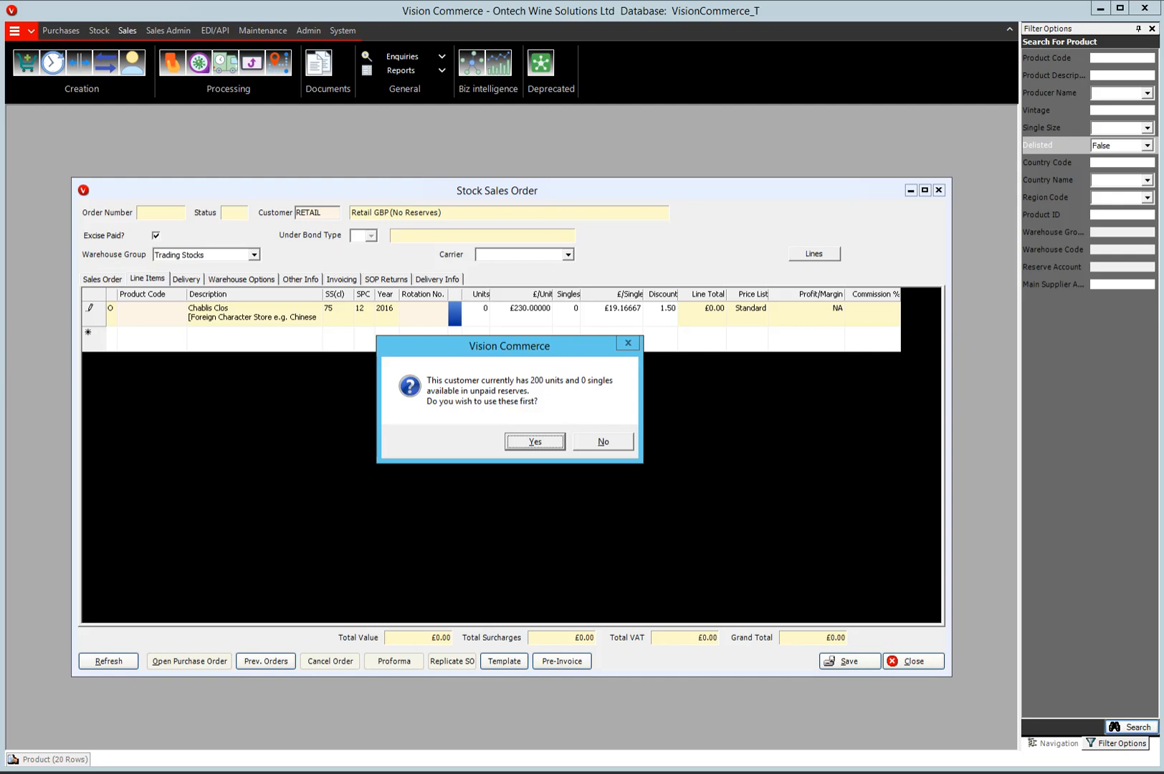
{"action": "key", "text": "Return"}
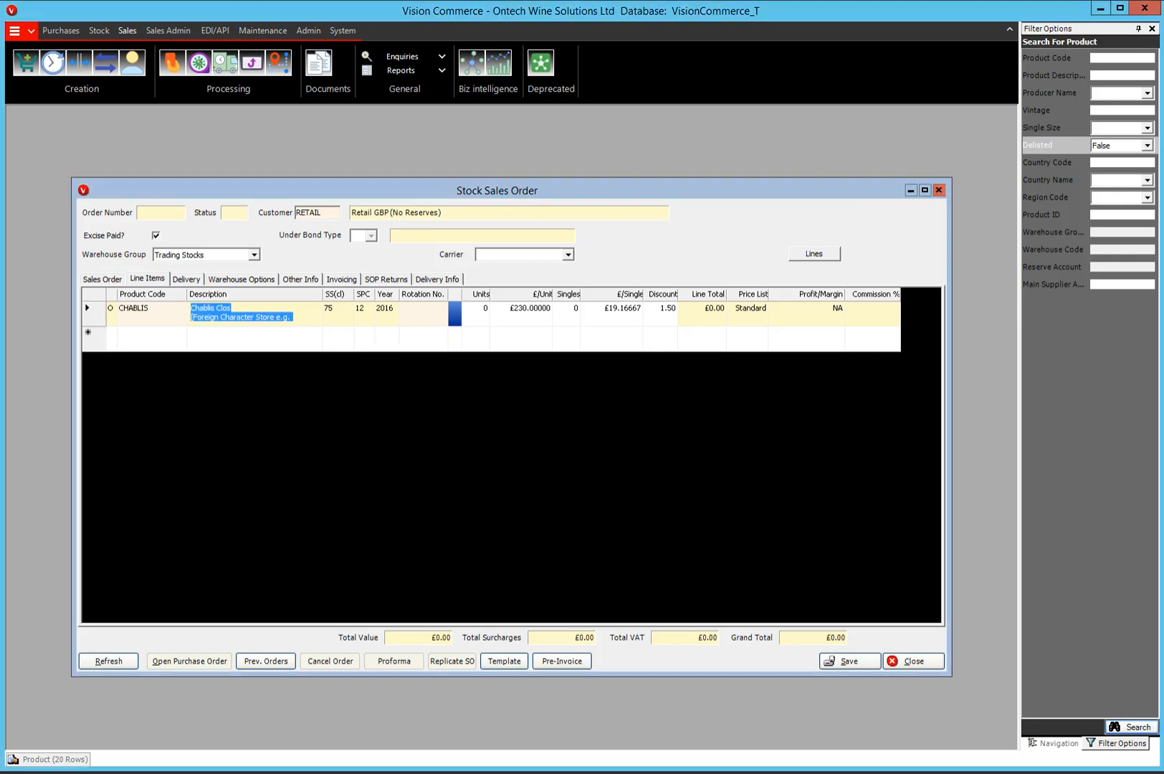
{"action": "left_click", "coordinate": [484, 308]}
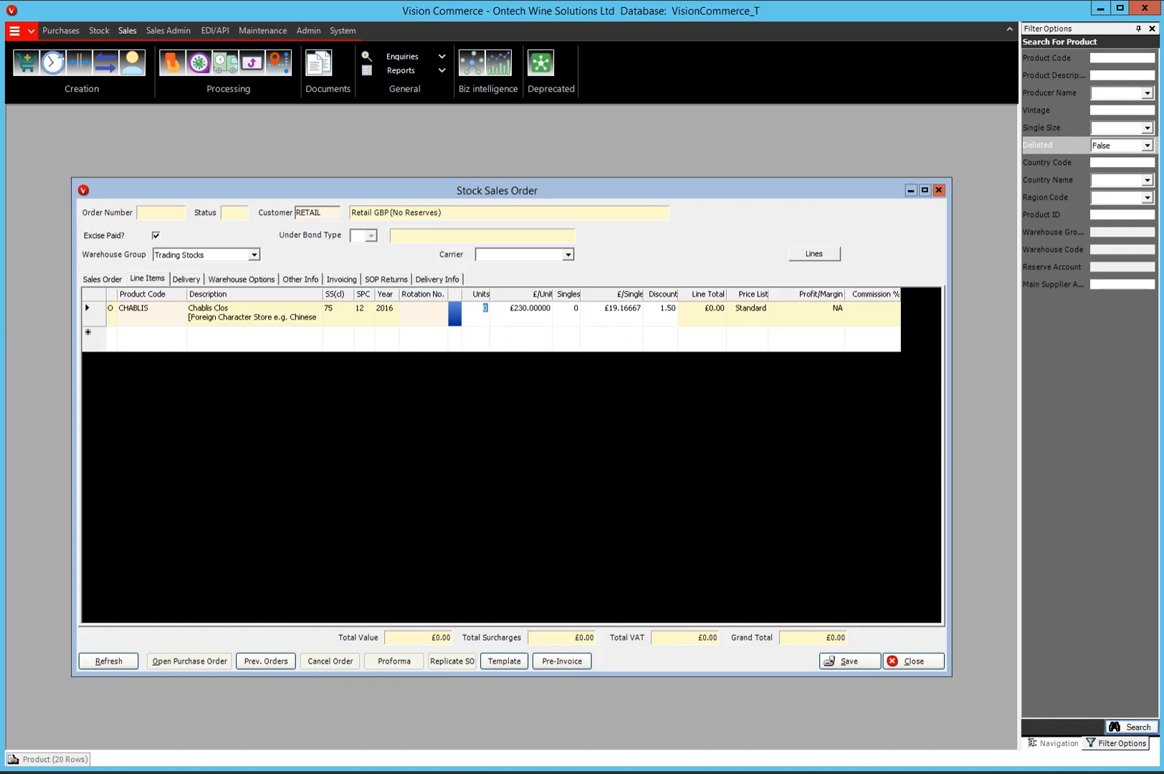
{"action": "type", "text": "10"}
{"action": "key", "text": "Tab"}
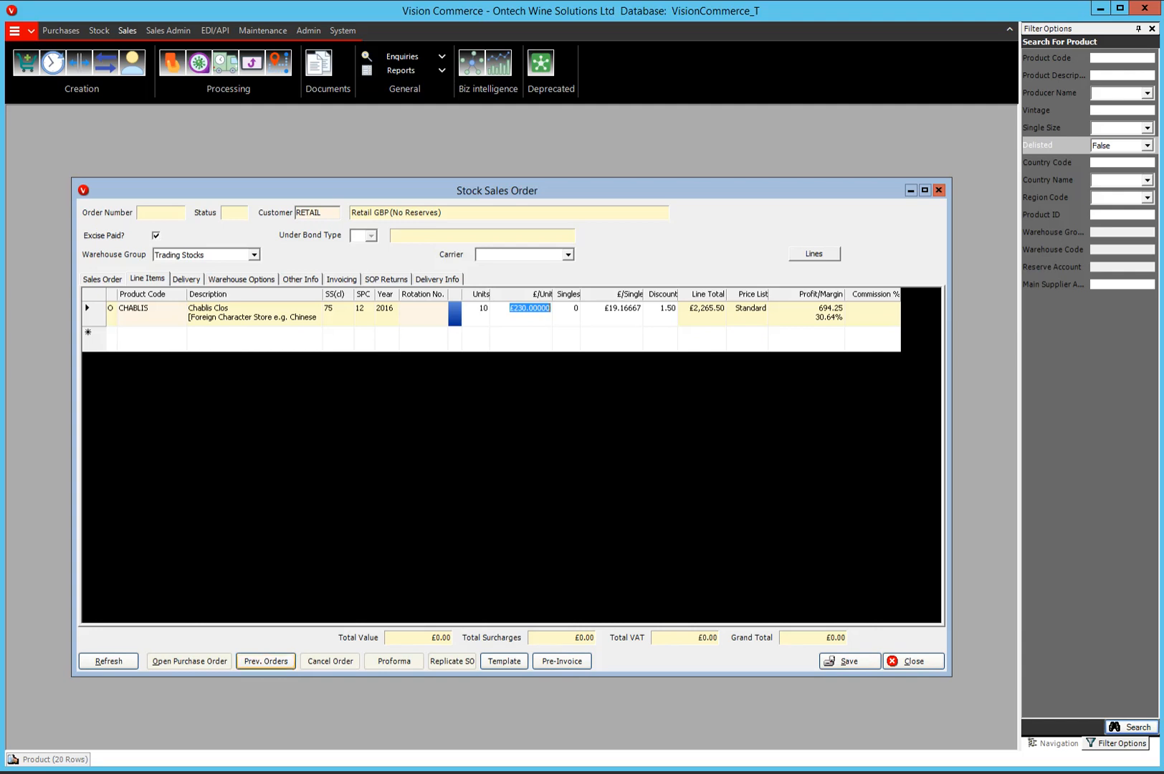
- Sort the customer's previous sales orders by last order date and add Blind Tiger Gin (BLINDT) to the order
{"action": "left_click", "coordinate": [266, 661]}
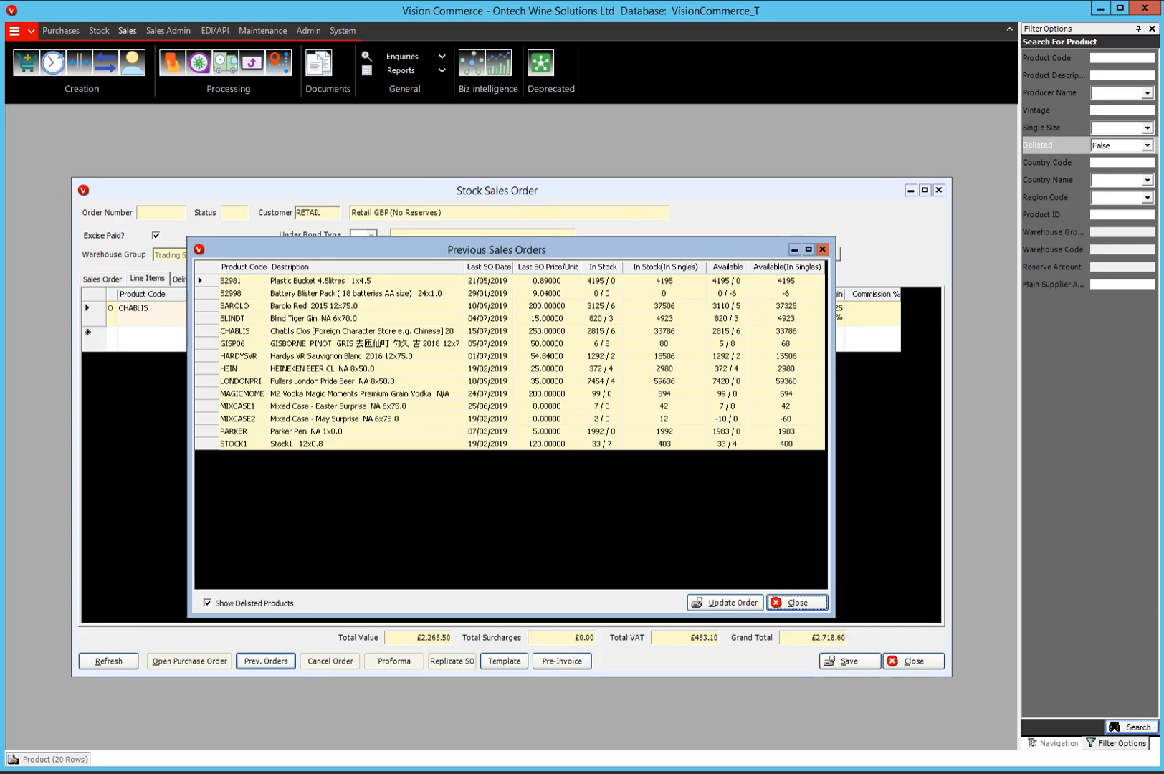
{"action": "left_click", "coordinate": [489, 267]}
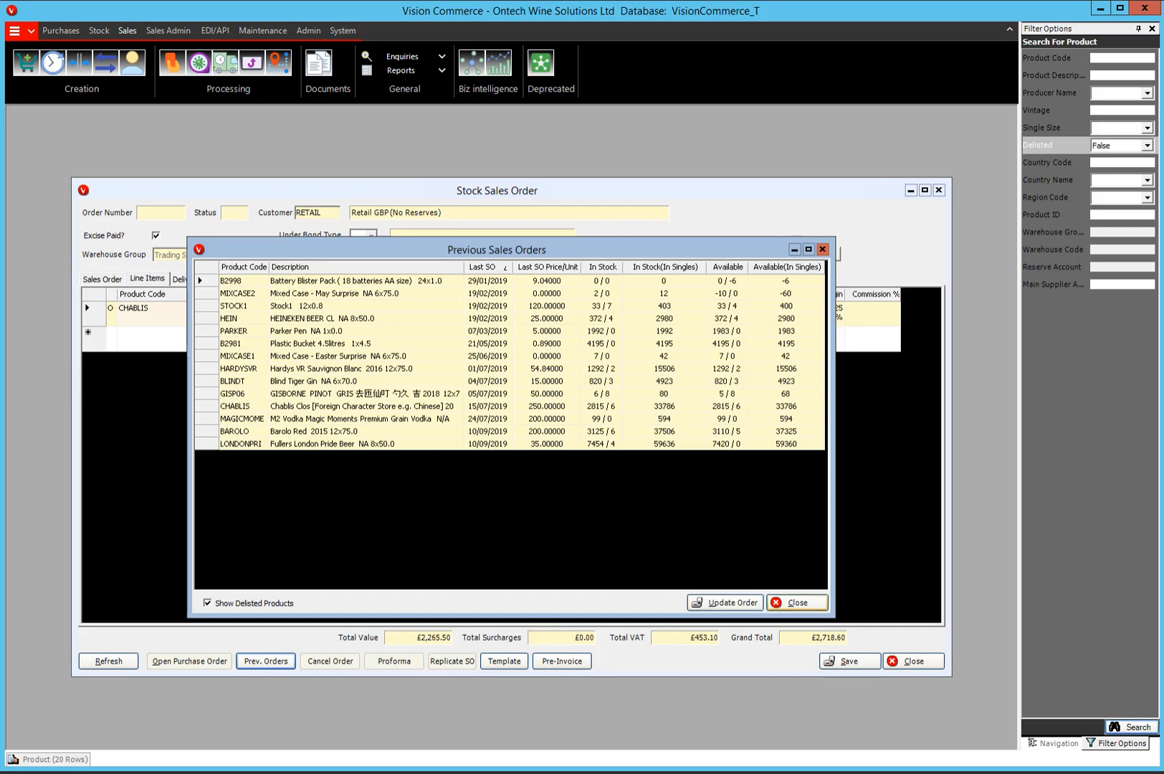
{"action": "left_click", "coordinate": [314, 381]}
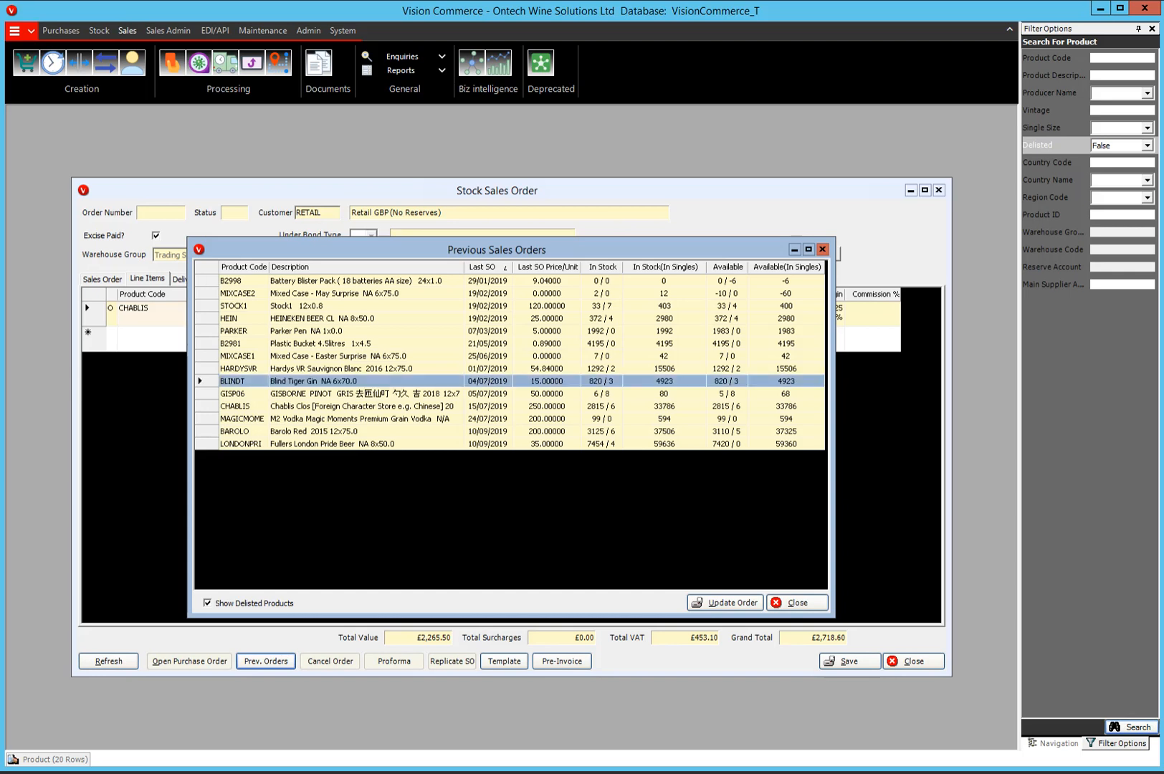
{"action": "left_click", "coordinate": [725, 602]}
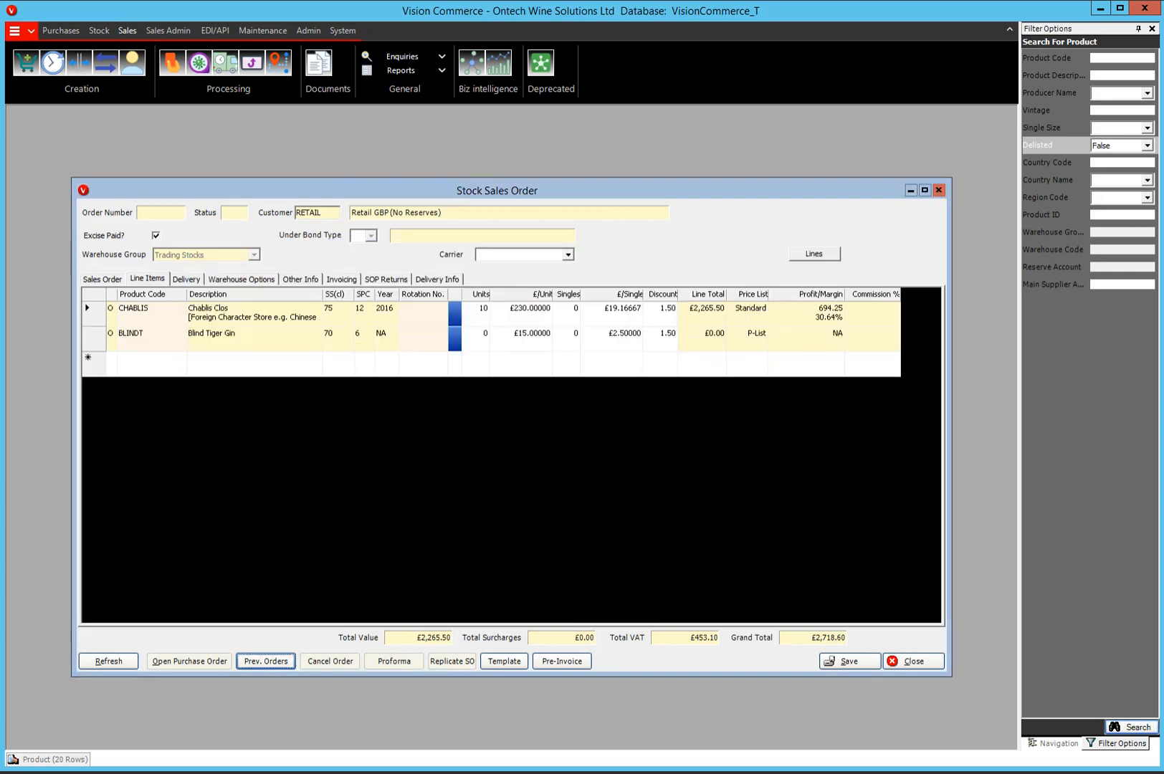
- Set the quantity of the Blind Tiger Gin line to 2 units
{"action": "left_click", "coordinate": [483, 334]}
{"action": "type", "text": "2"}
{"action": "key", "text": "Tab"}
{"action": "key", "text": "Tab"}
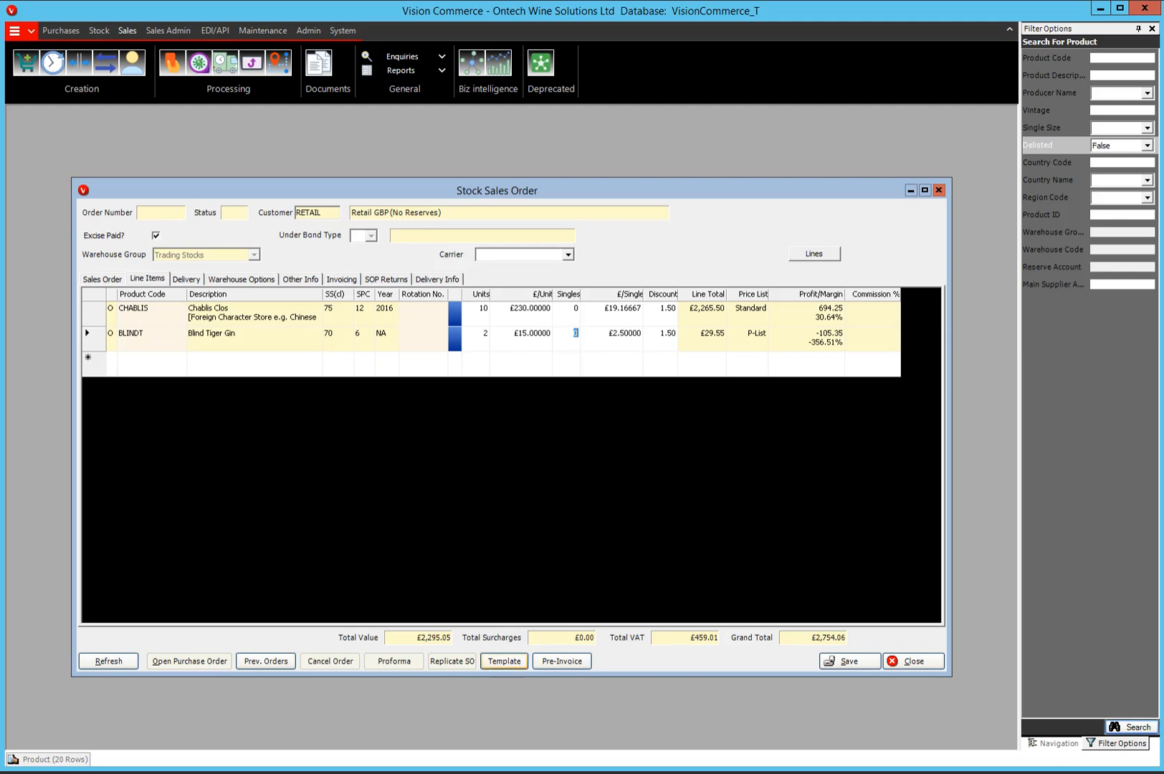
- Add 200 cases of Parker Pen from the customer's sales order template and save the sales order
{"action": "left_click", "coordinate": [504, 661]}
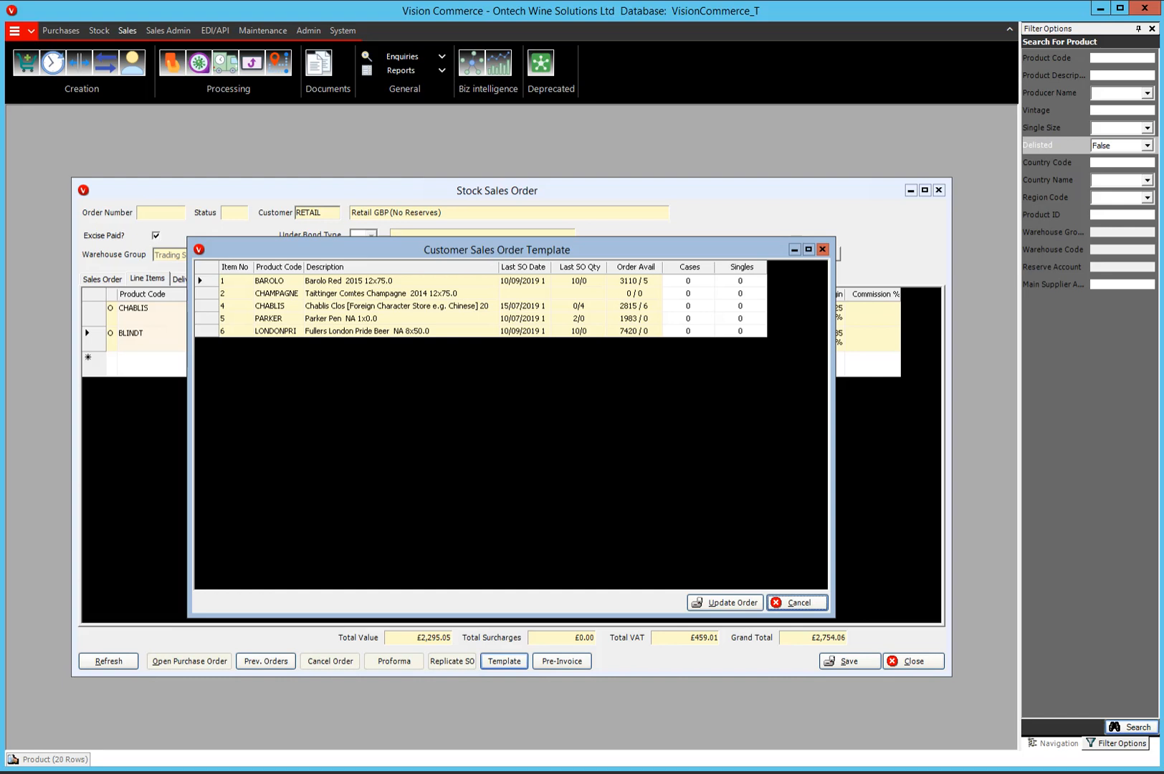
{"action": "left_click", "coordinate": [689, 318]}
{"action": "type", "text": "200"}
{"action": "key", "text": "Tab"}
{"action": "left_click", "coordinate": [725, 603]}
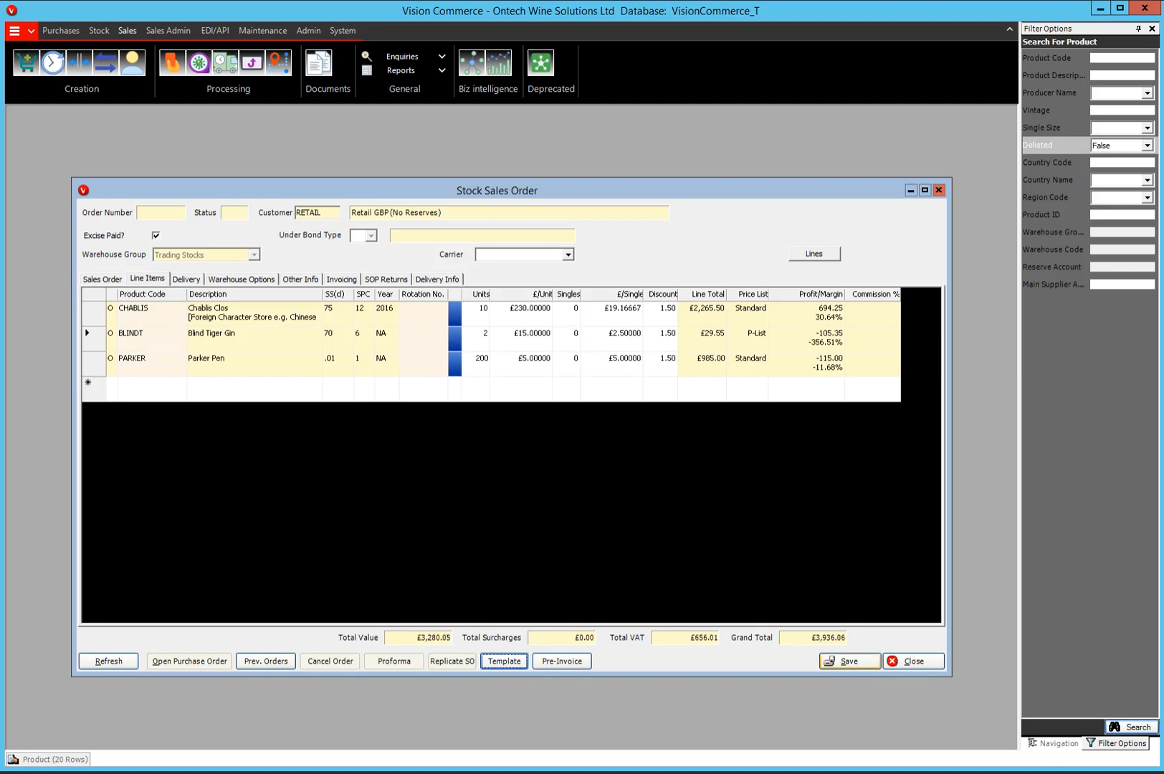
{"action": "left_click", "coordinate": [849, 661]}
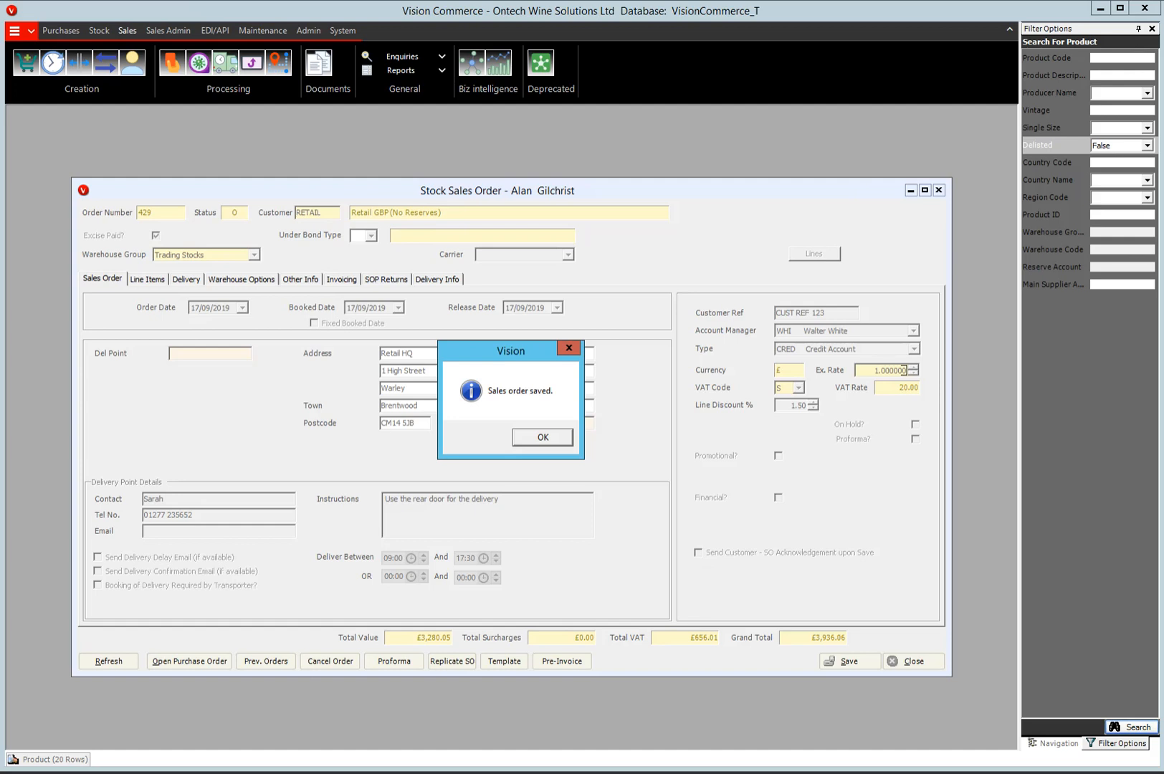
{"action": "key", "text": "Return"}
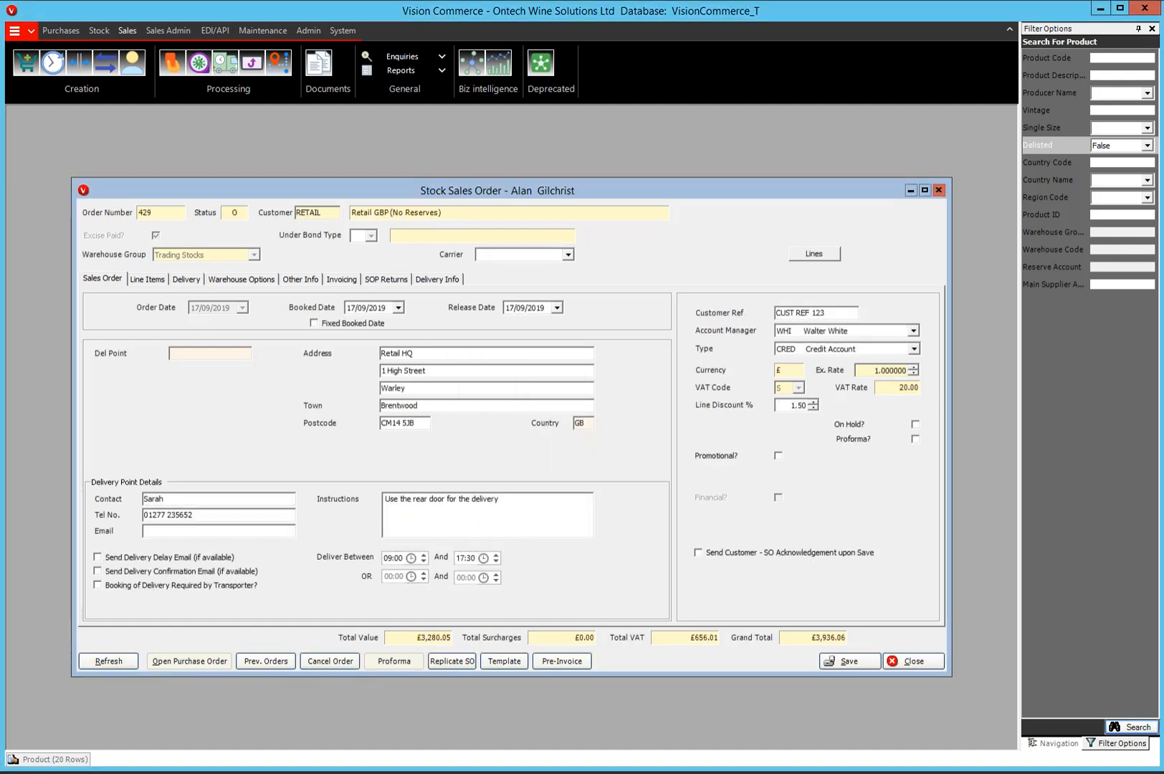